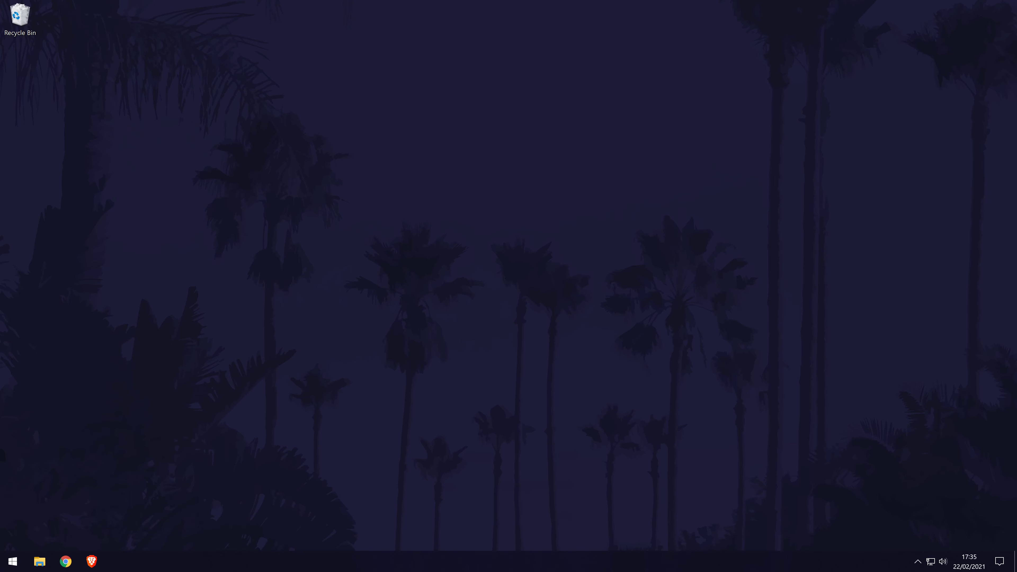
Launch Device Manager via a 'dev' search and select Realtek High Definition Audio under Sound, video and game controllers
key(super)
text(dev)
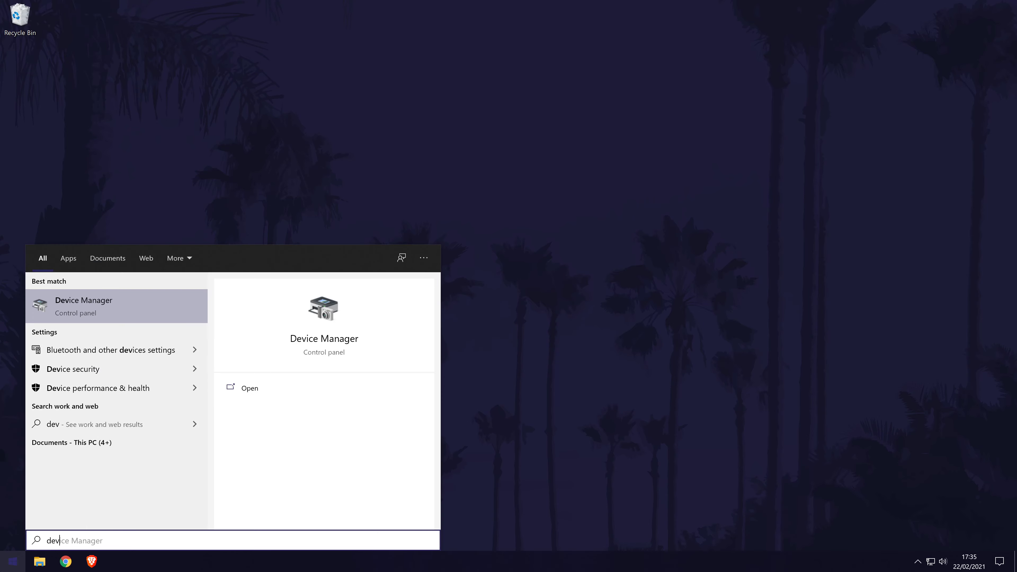
click(126, 306)
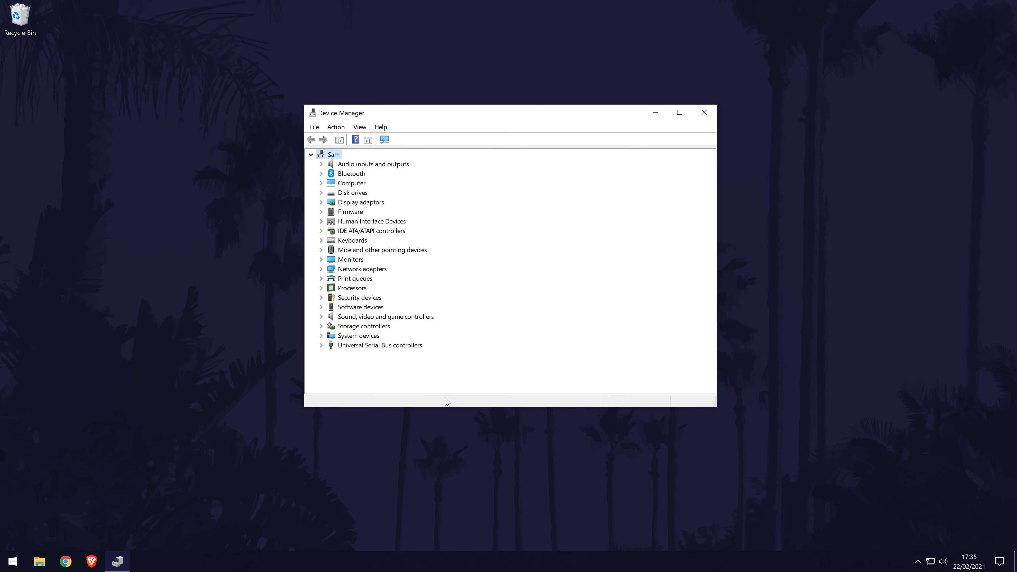
click(400, 317)
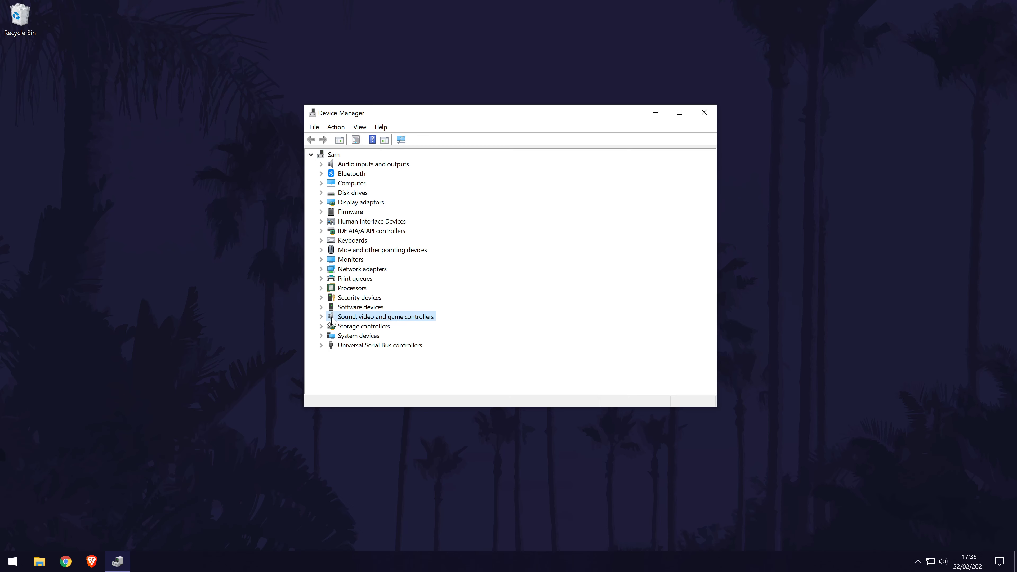
click(320, 317)
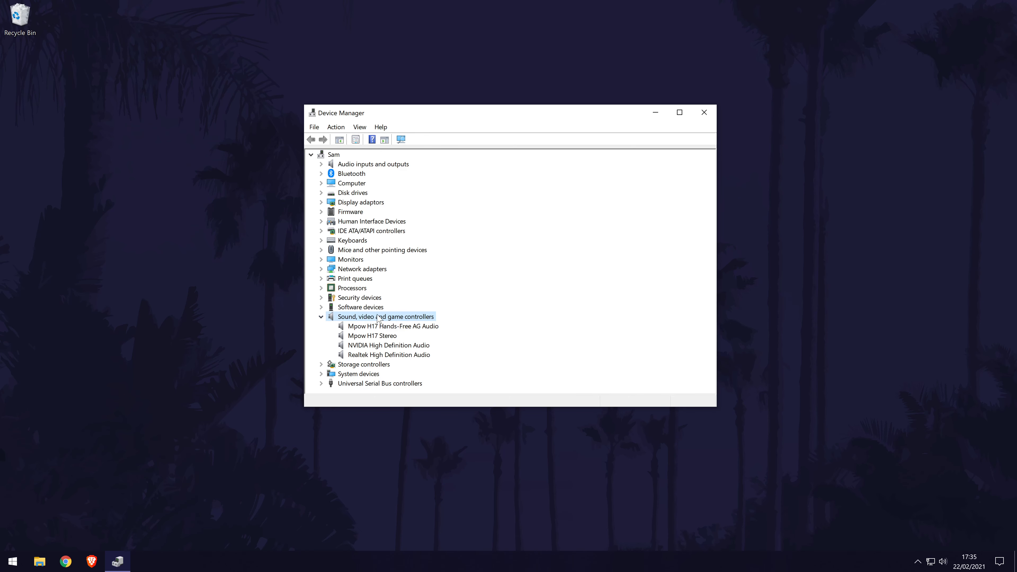
click(413, 355)
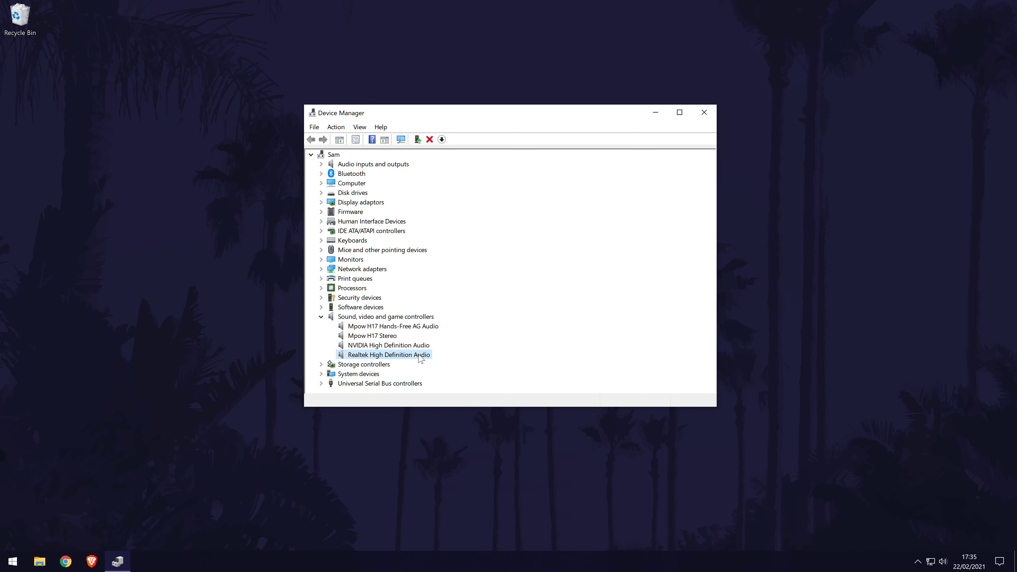
Run an automatic driver search from the Realtek High Definition Audio Driver tab
double_click(420, 355)
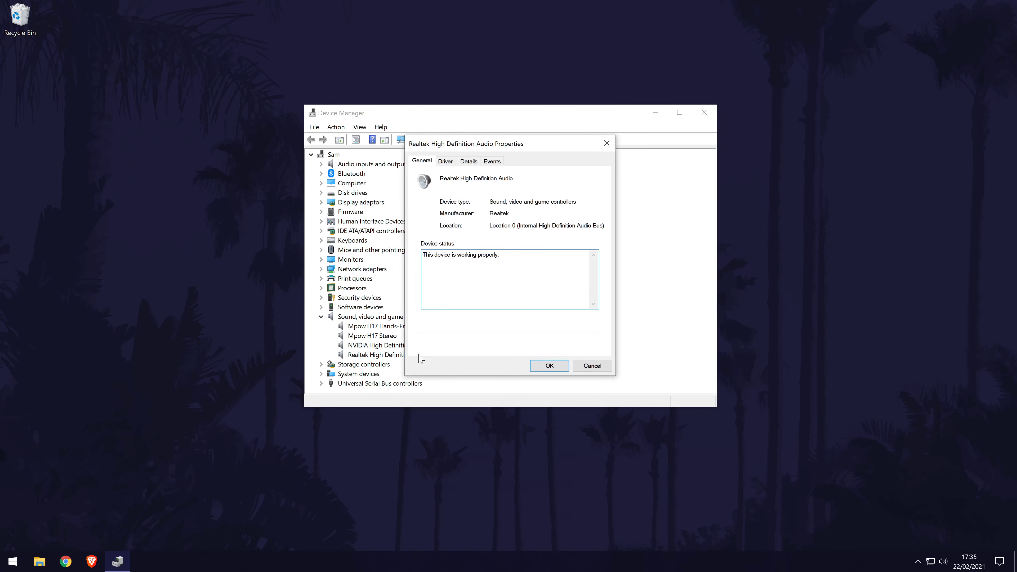
click(446, 164)
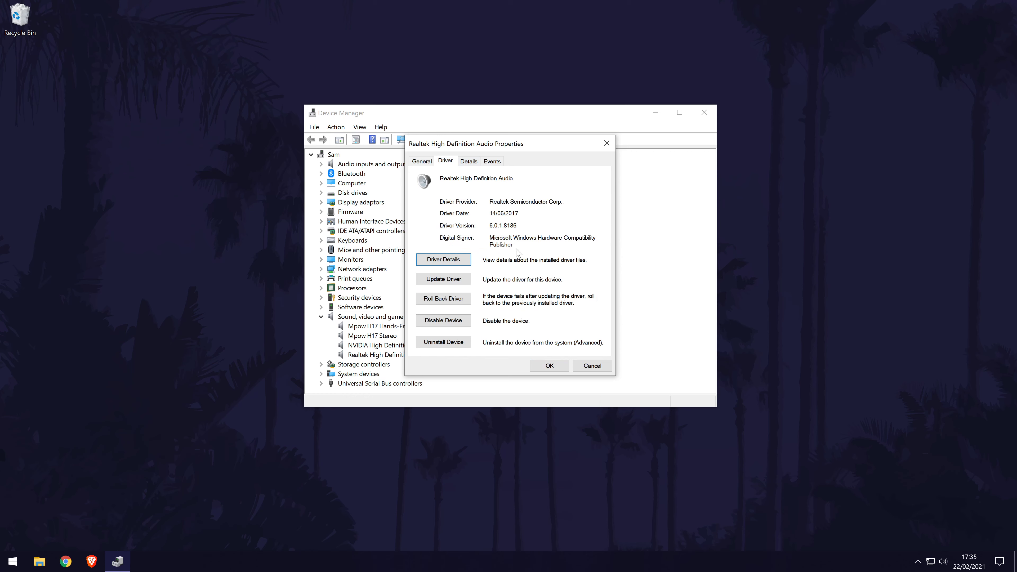
click(443, 279)
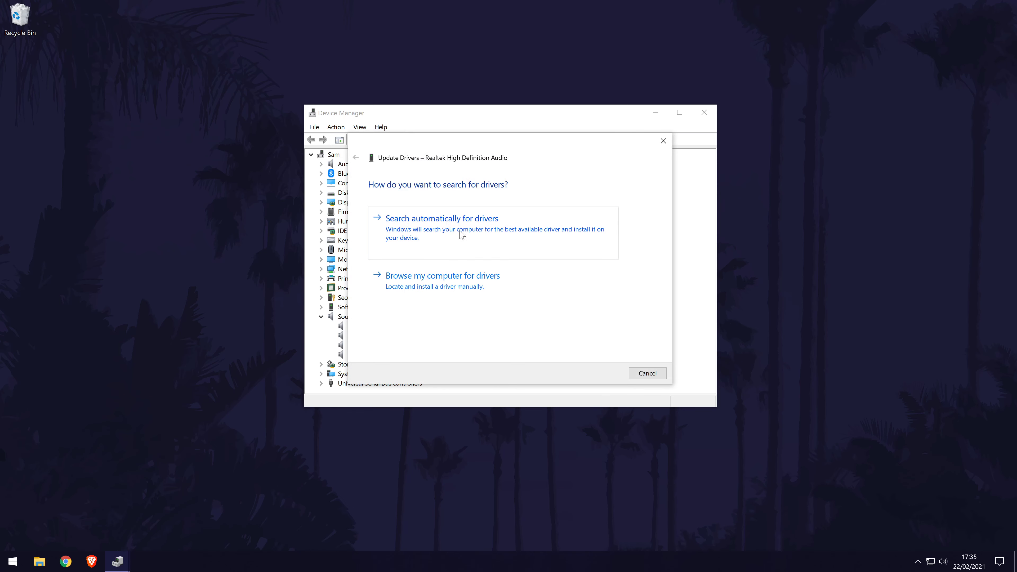
click(441, 221)
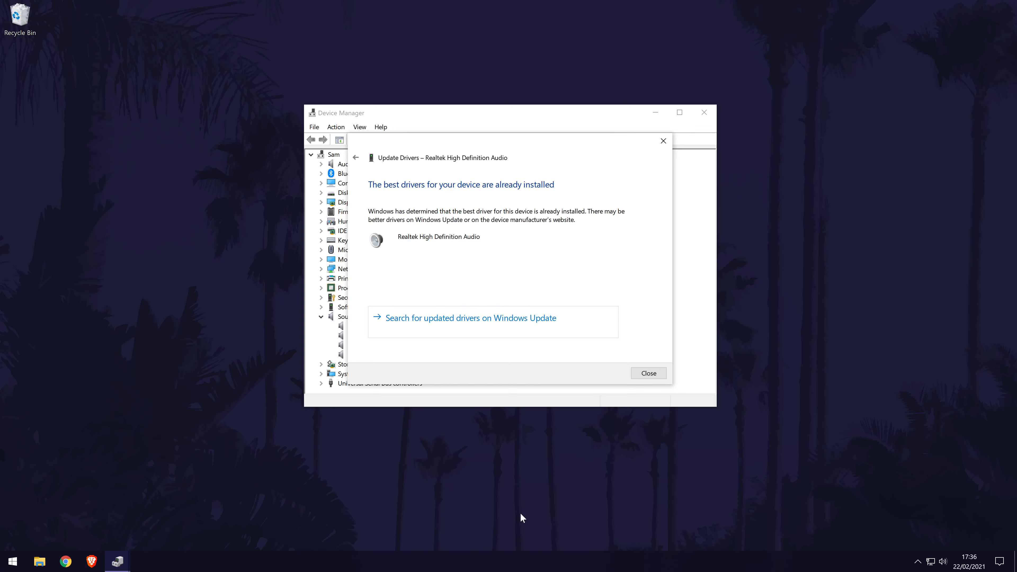
Reinstall the Realtek High Definition Audio driver picked from this computer's compatible-hardware list
click(671, 146)
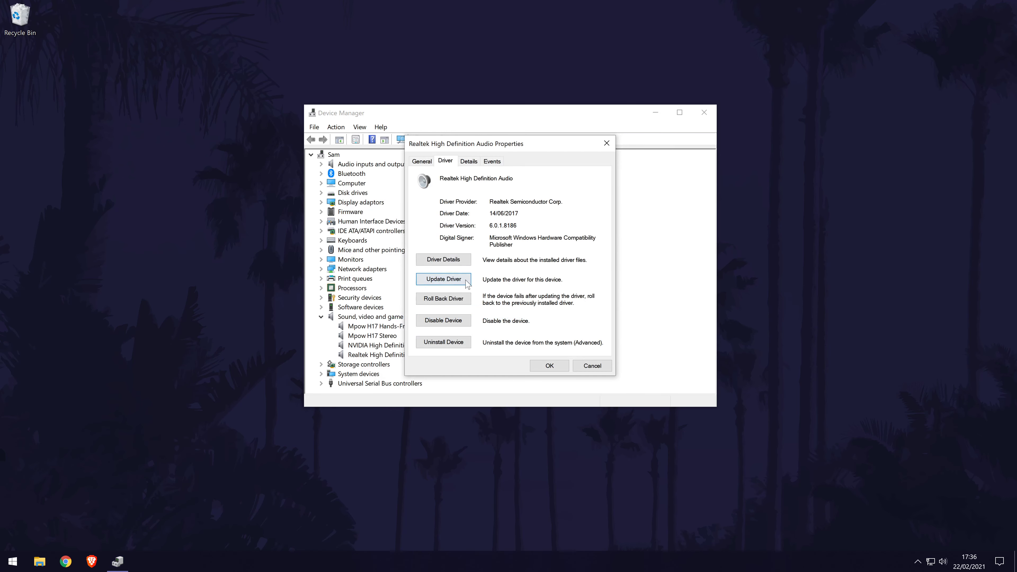
click(453, 280)
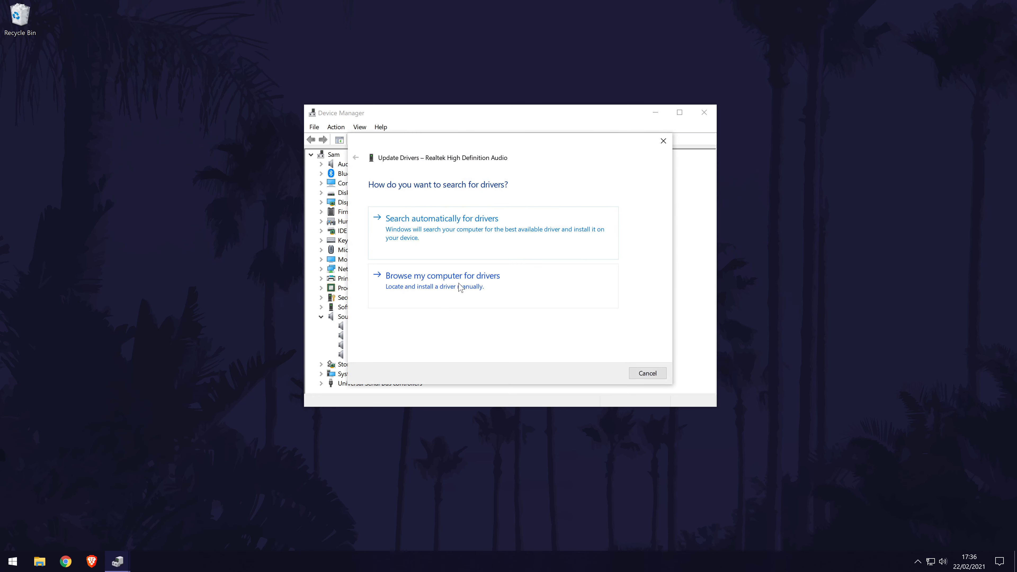
click(568, 289)
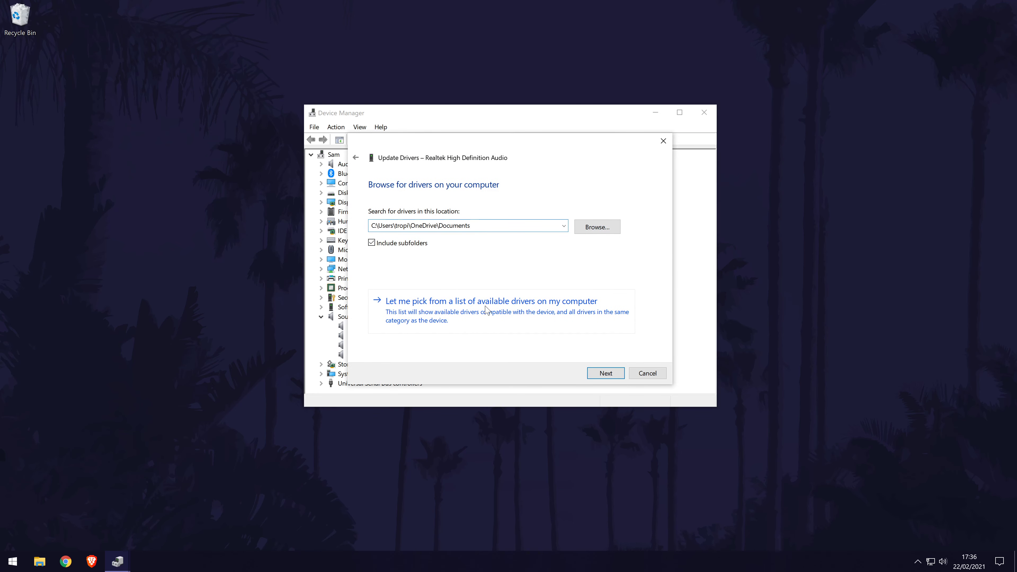
click(463, 307)
click(371, 250)
click(372, 251)
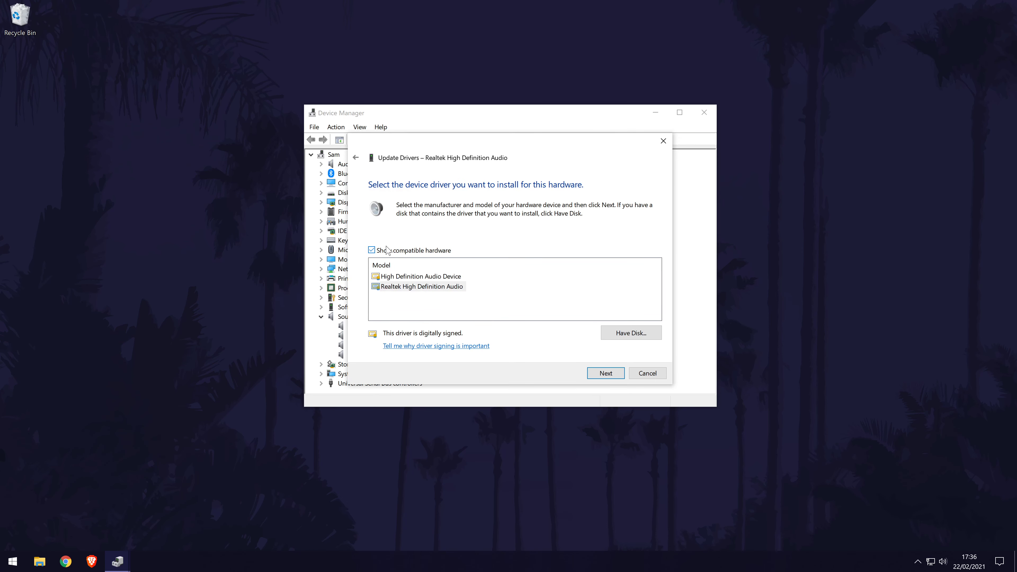
click(410, 289)
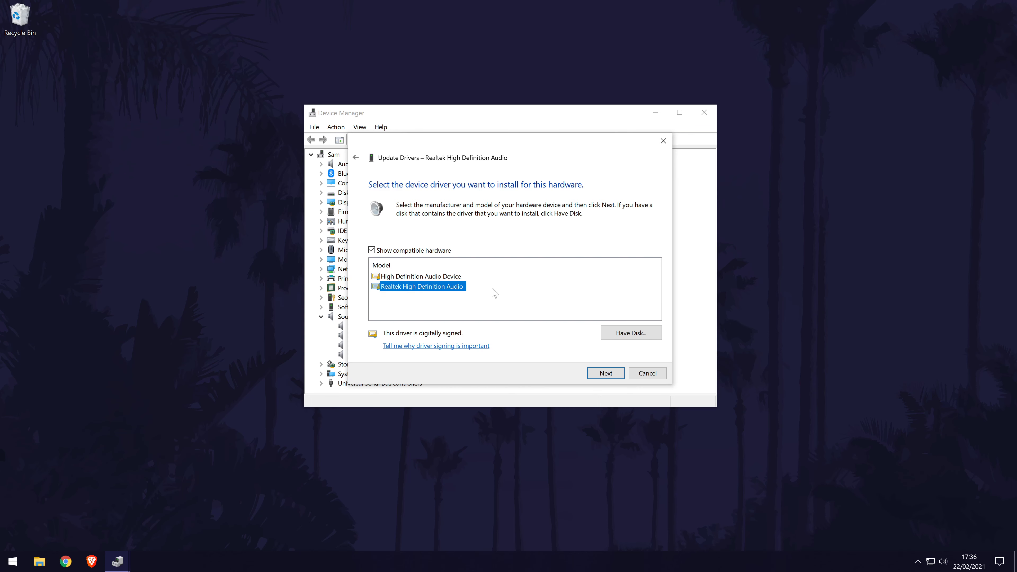
click(618, 374)
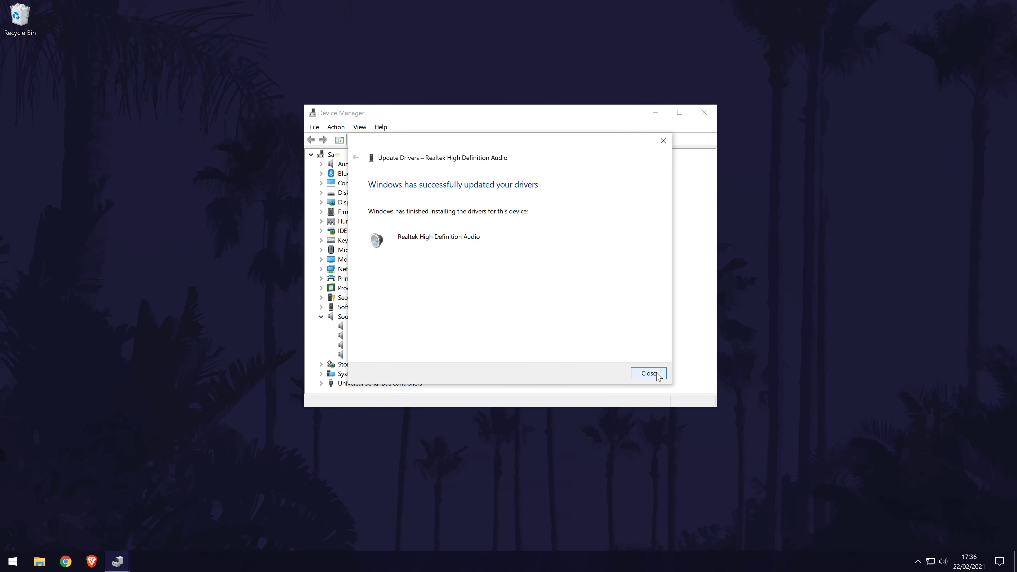
click(657, 373)
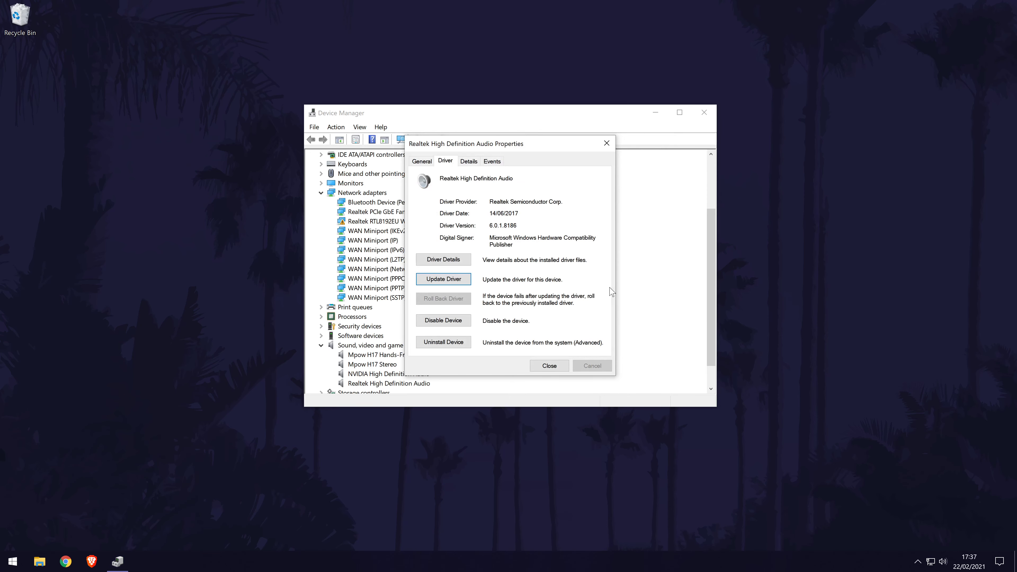
click(606, 143)
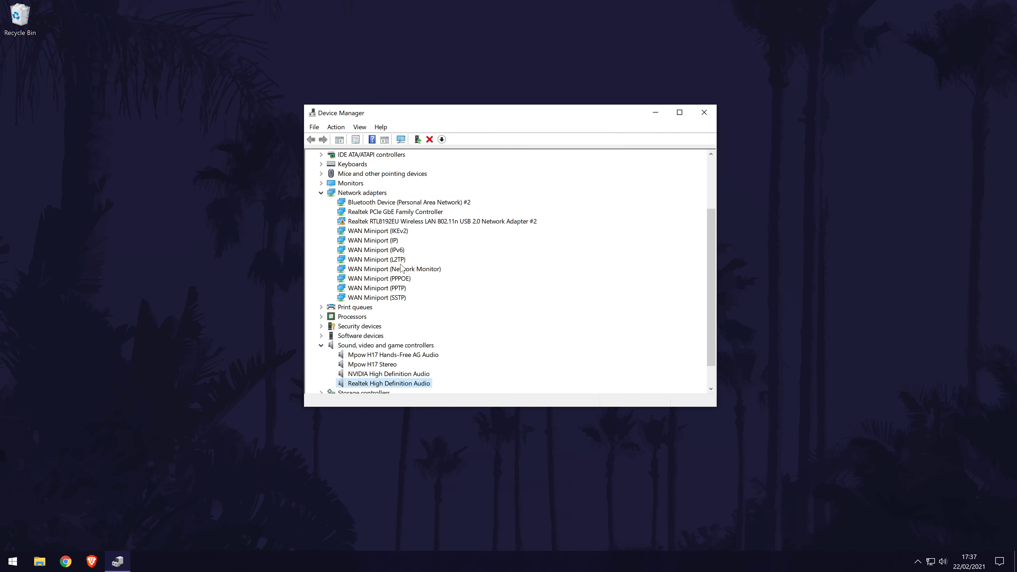
double_click(377, 383)
click(445, 161)
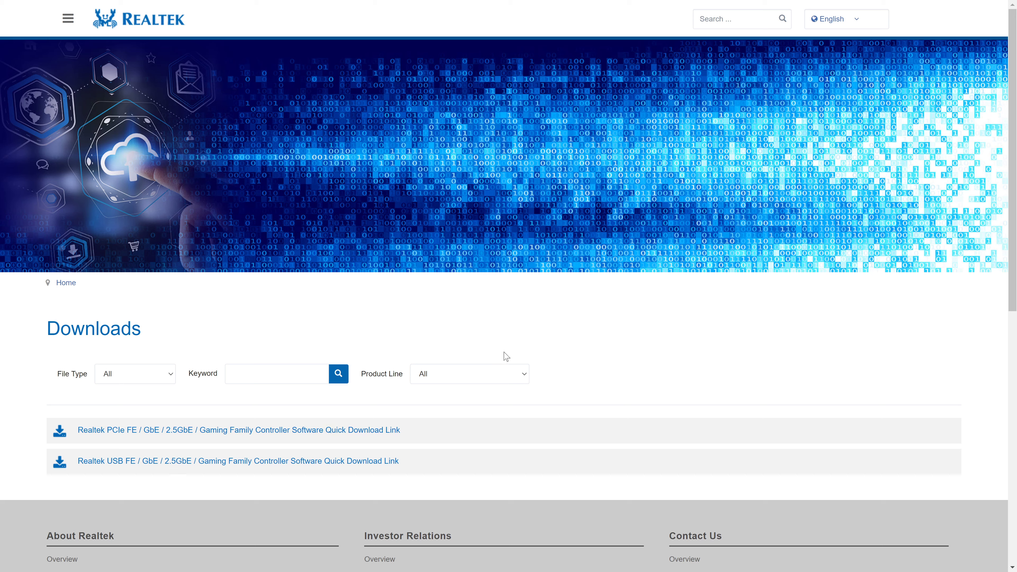
Filter Realtek downloads to Computer Peripheral ICs, PC Audio Codecs, then High Definition Audio Codecs
click(487, 377)
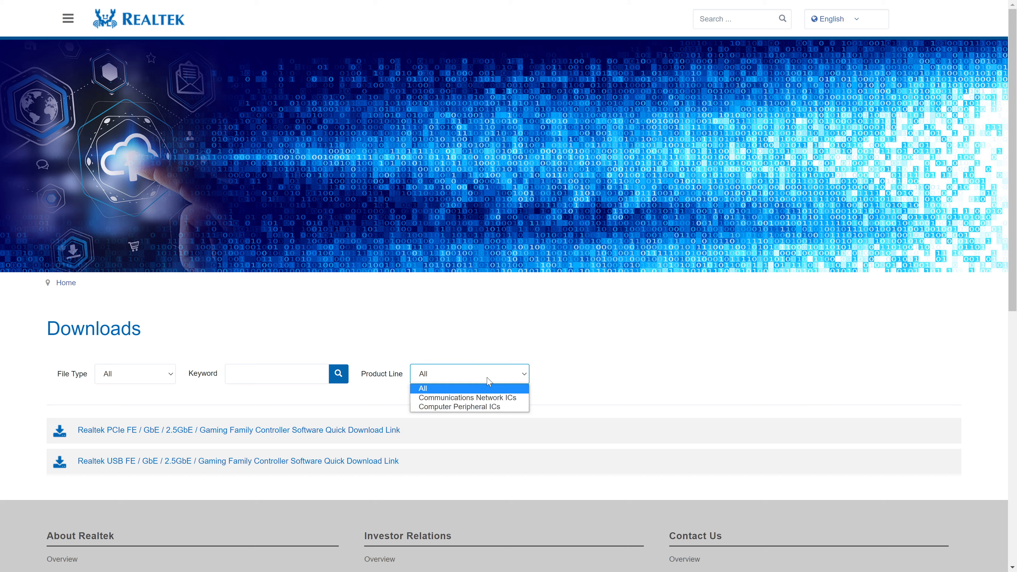
click(483, 408)
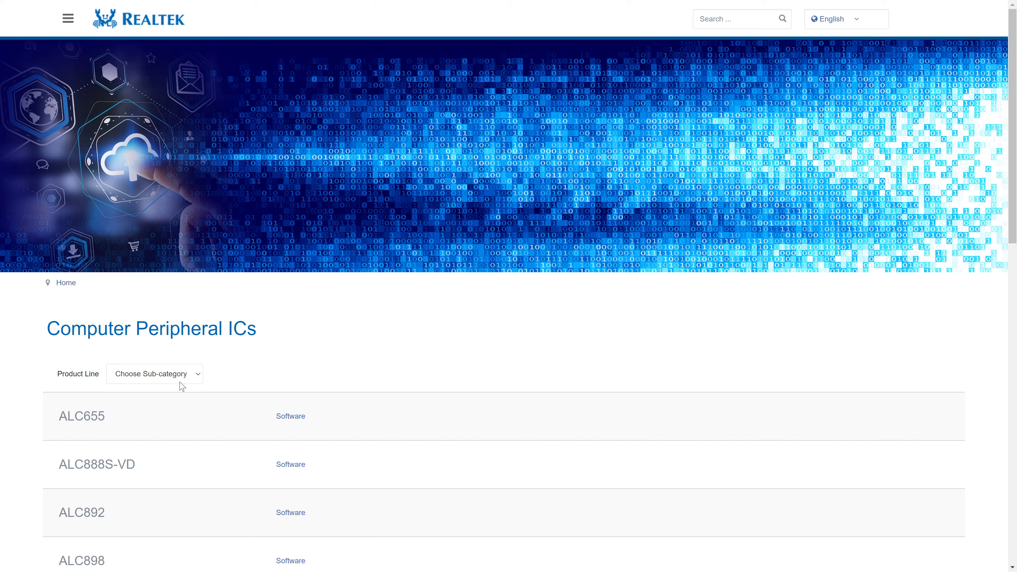
click(163, 377)
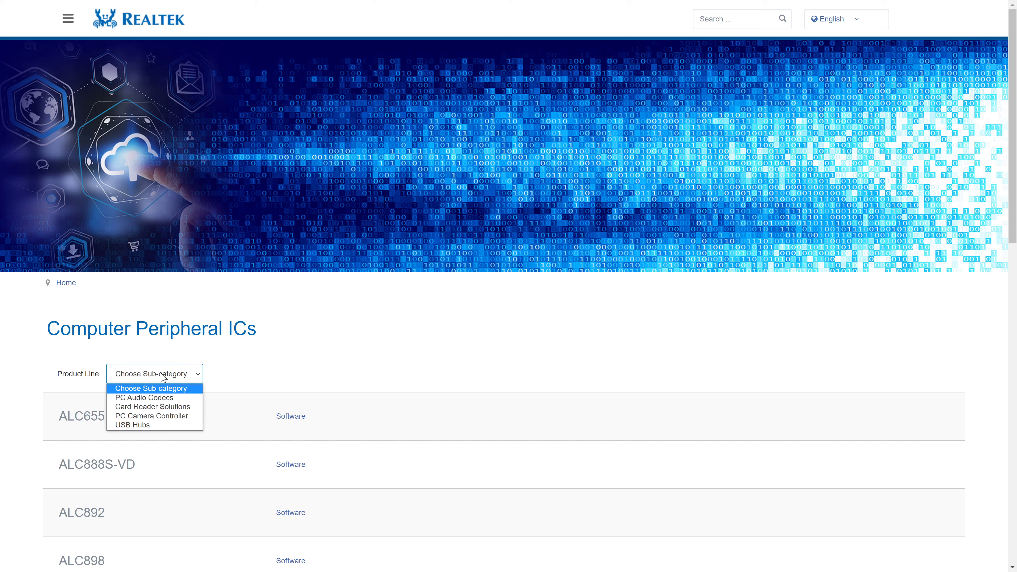
click(162, 398)
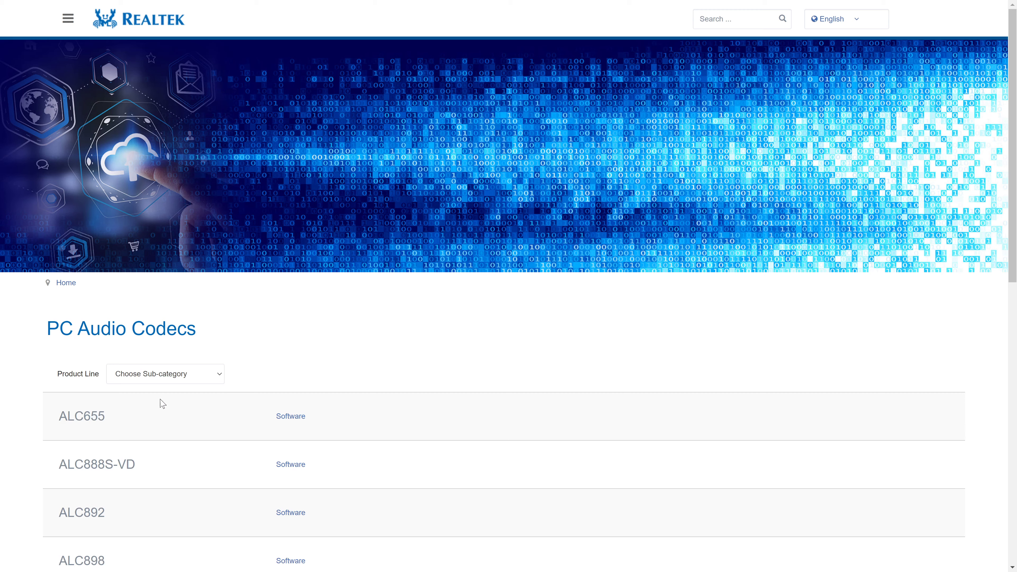
click(180, 372)
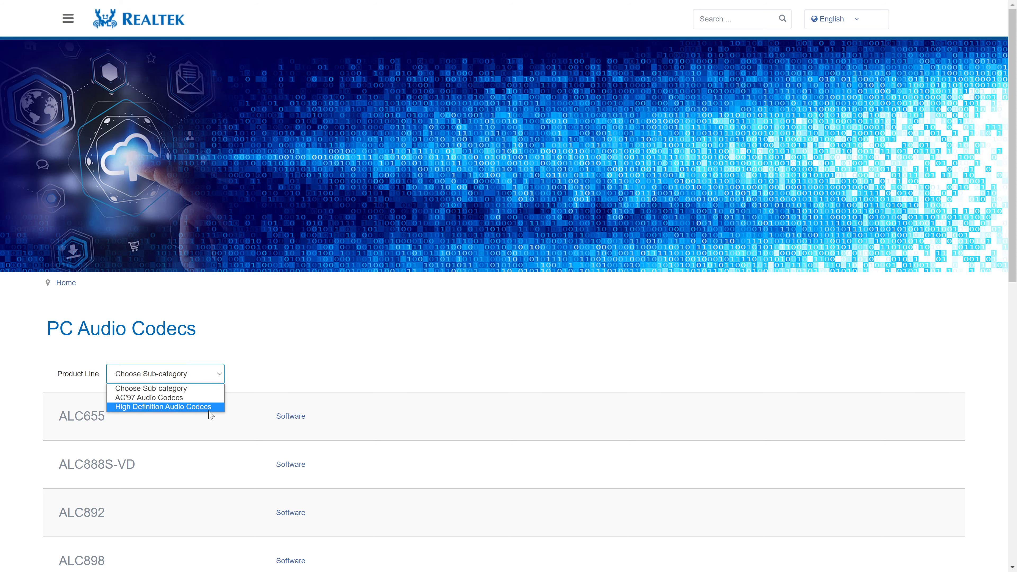
click(169, 407)
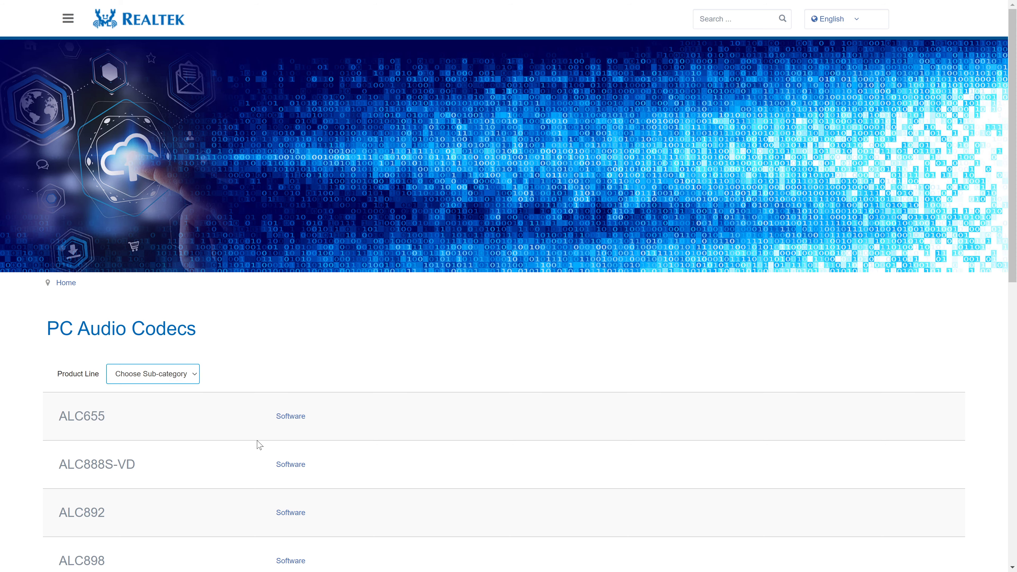
Open the ALC888S-VD software page and download the 64bits Windows R2.82 driver executable
scroll(366, 407, down, 2)
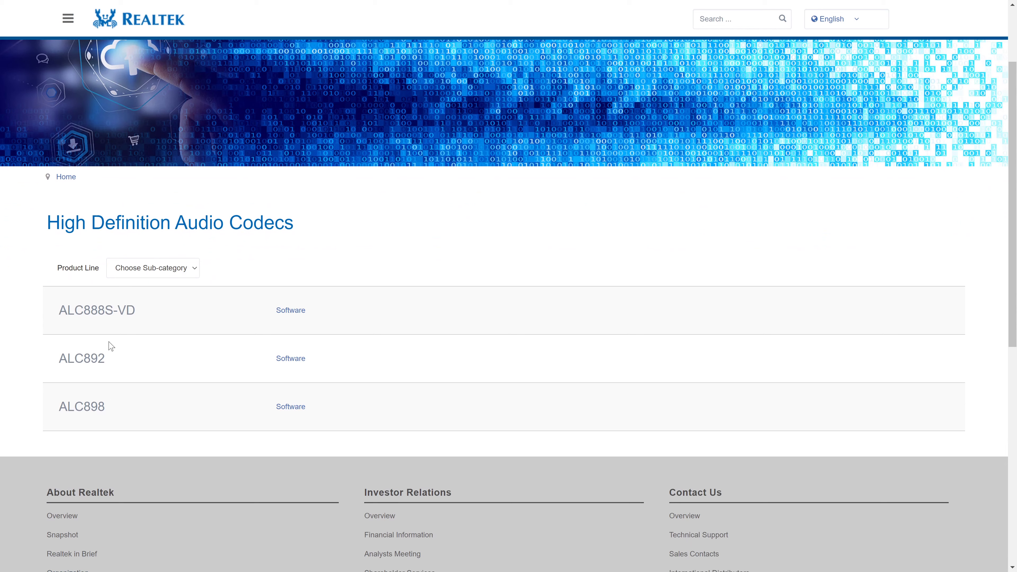
click(288, 313)
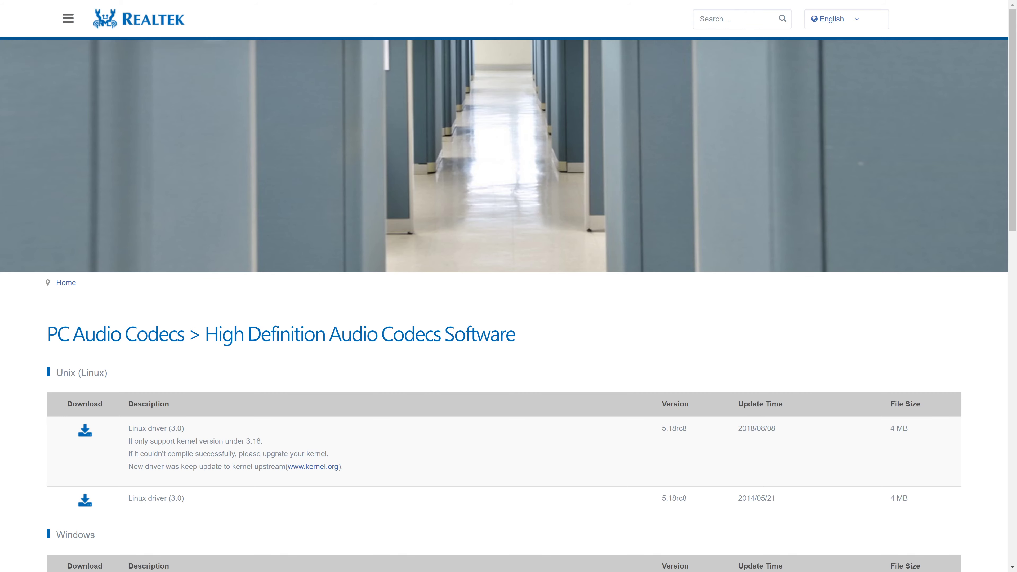
scroll(252, 343, down, 5)
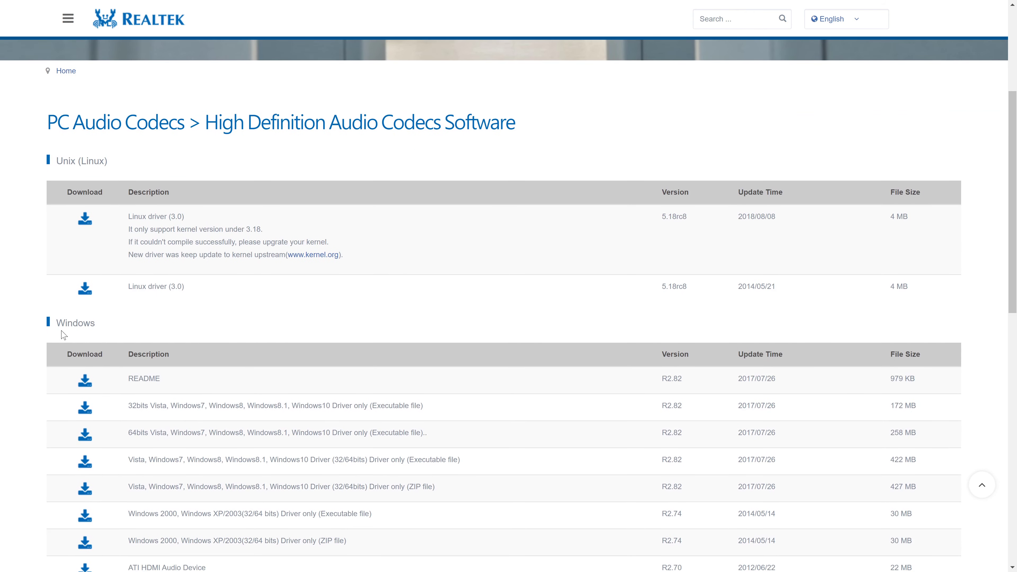
drag(98, 323, 50, 323)
click(145, 321)
scroll(164, 332, down, 1)
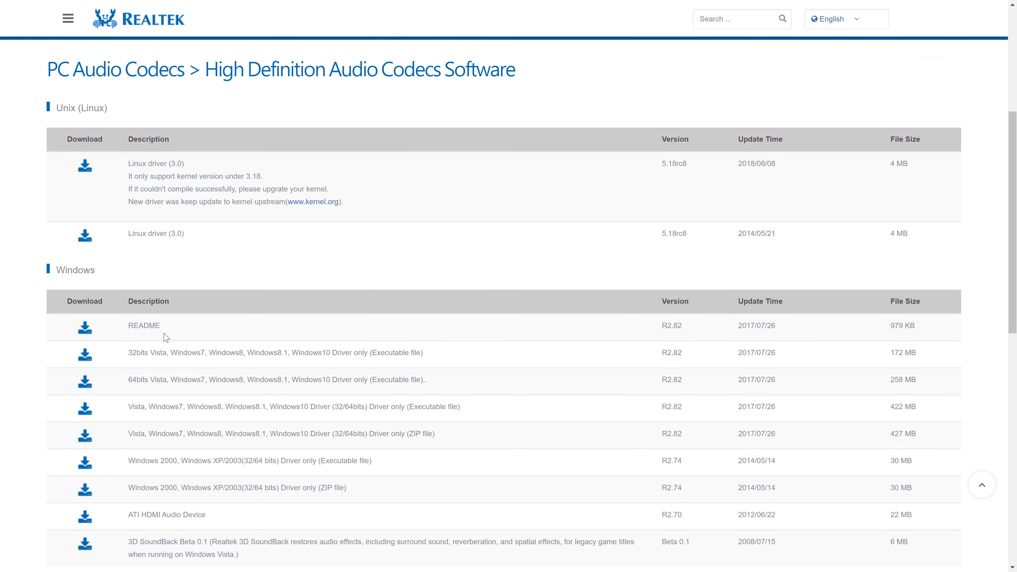
drag(128, 380, 149, 380)
click(148, 380)
click(88, 385)
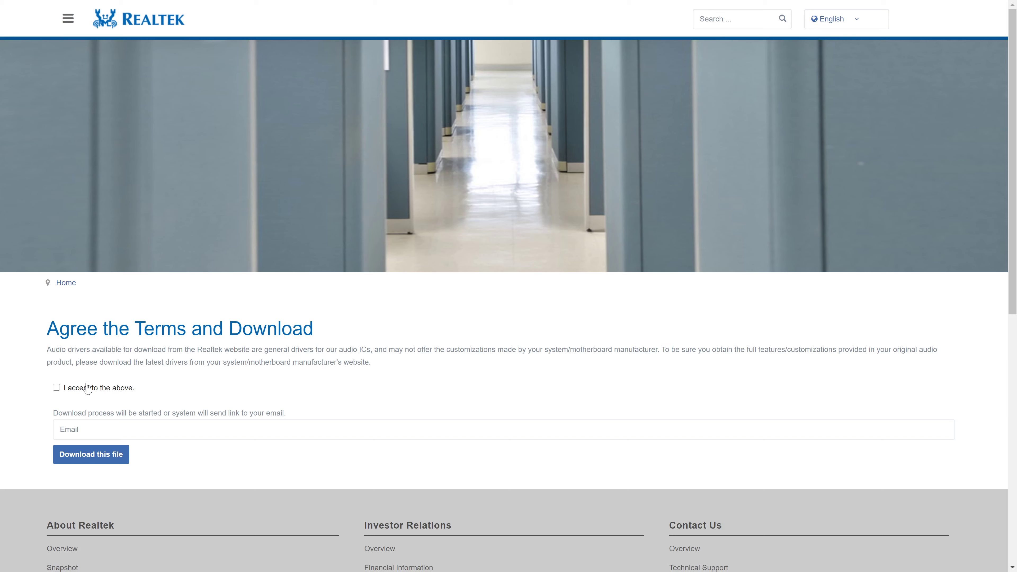
Accept the download terms, enter an e-mail address, and submit the captcha code to get the file
click(69, 389)
click(471, 439)
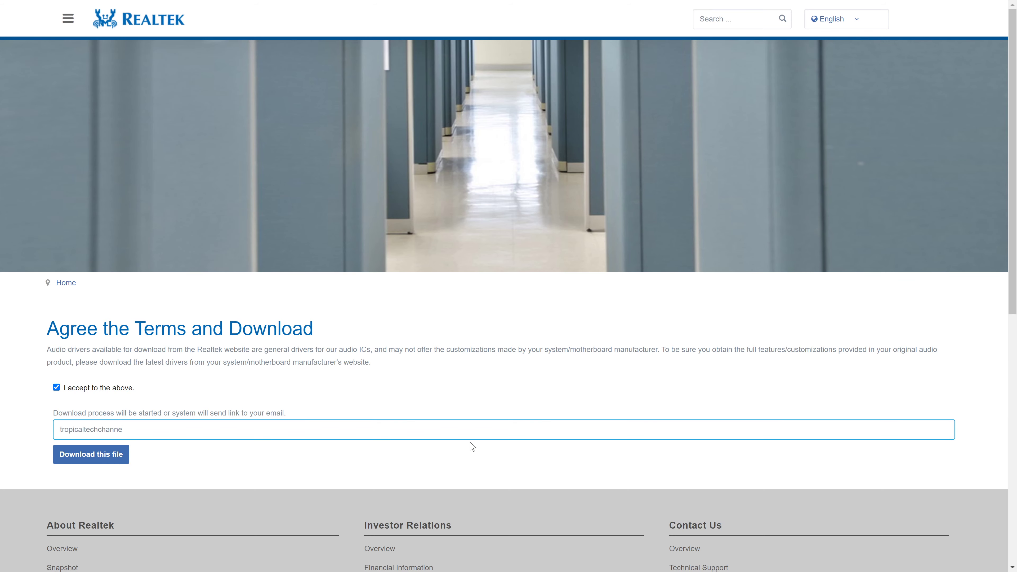
click(88, 458)
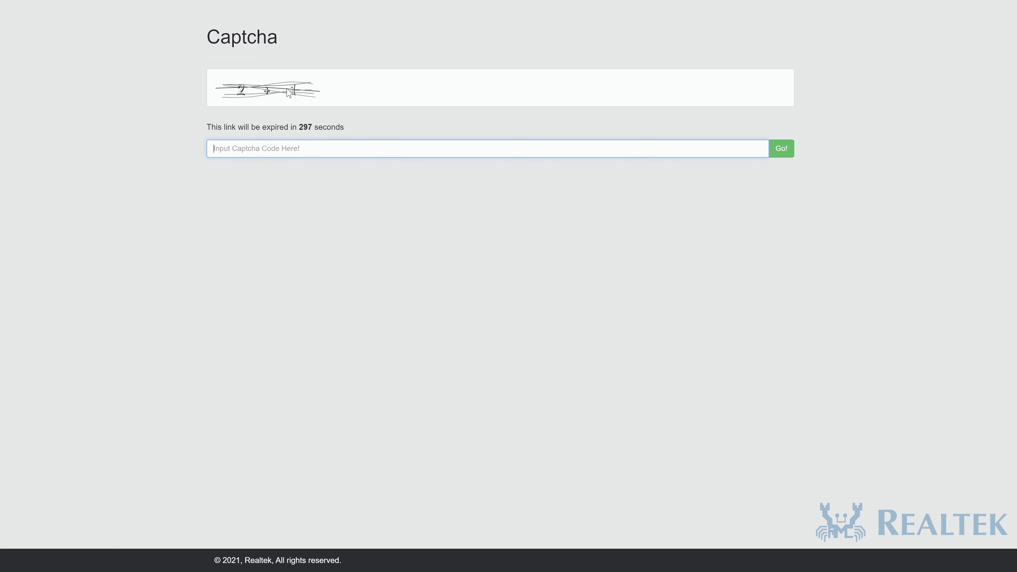
text(3)
key(Return)
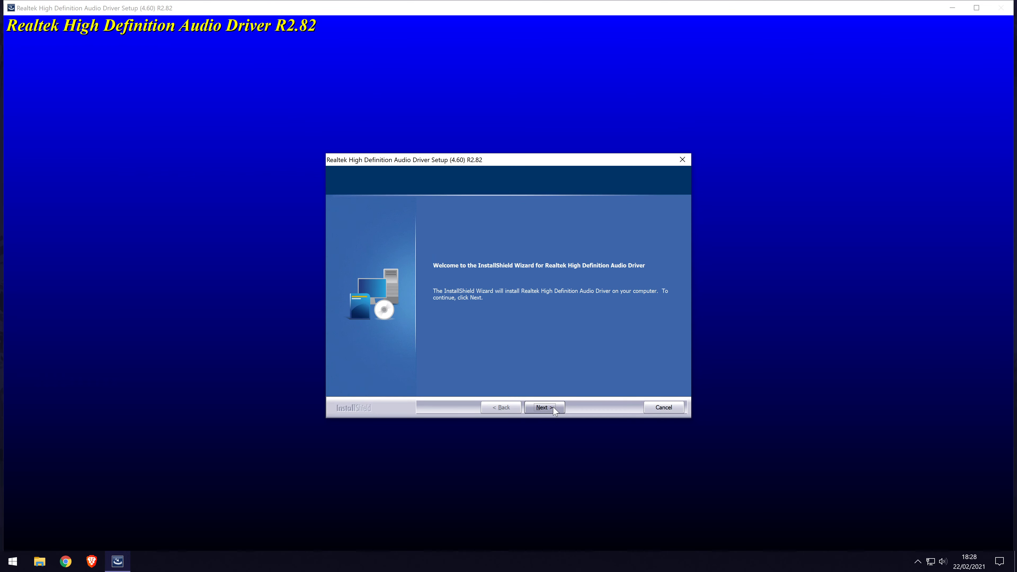
Step through the R2.82 setup to uninstall the existing Realtek driver, finishing without restarting
click(554, 408)
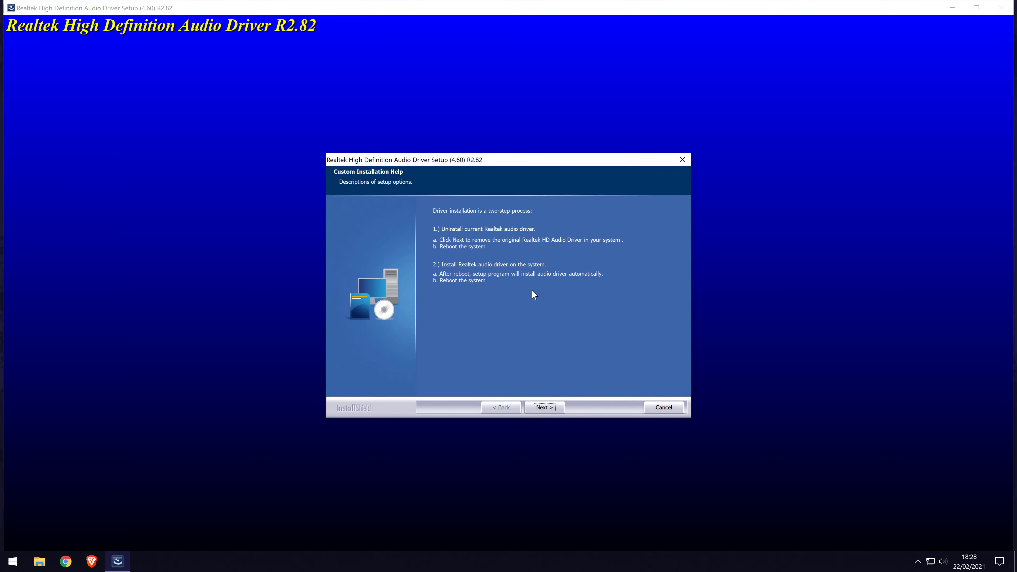
key(Return)
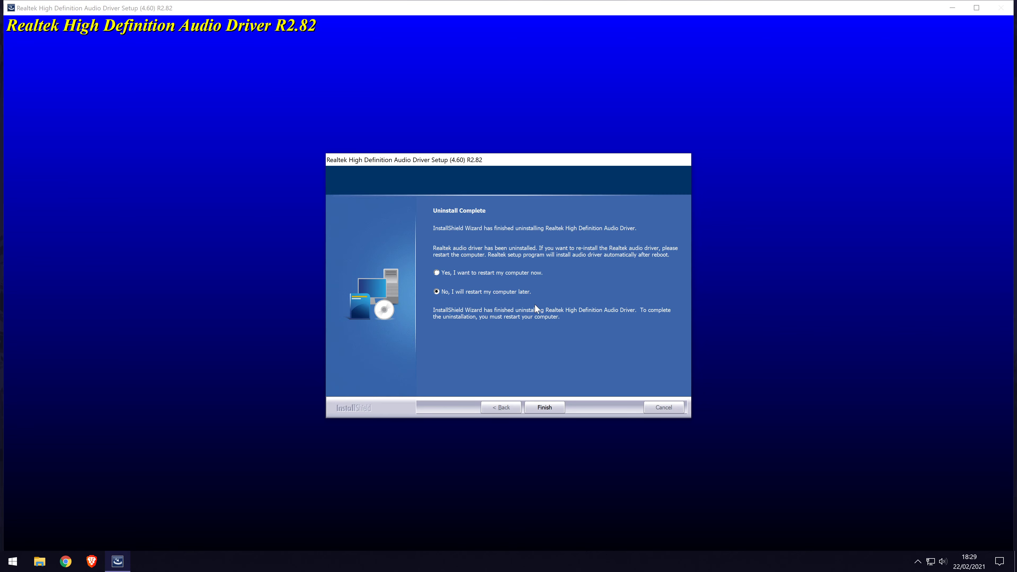
click(545, 408)
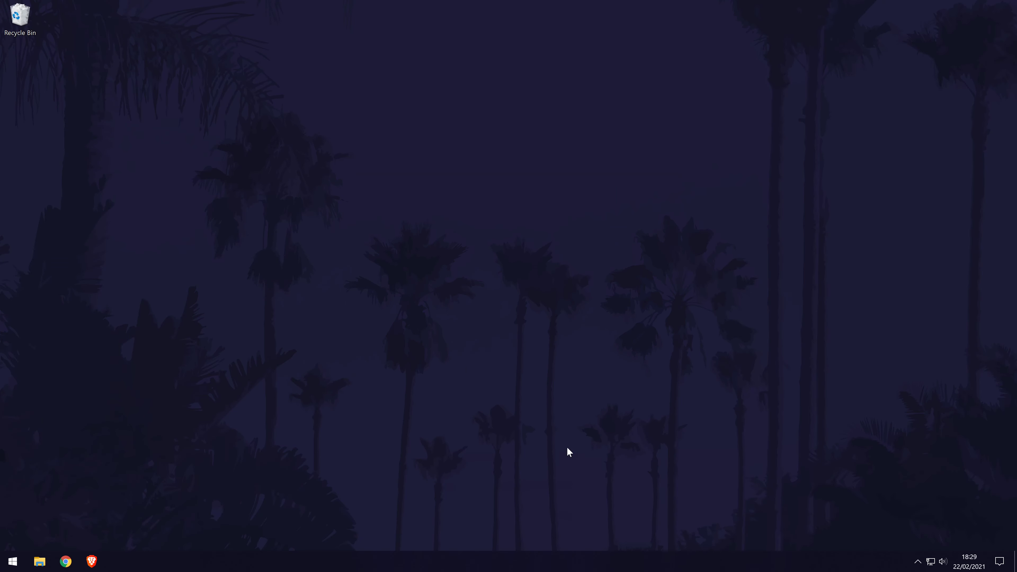
Bring up the Start menu's Power options to restart Windows
click(11, 561)
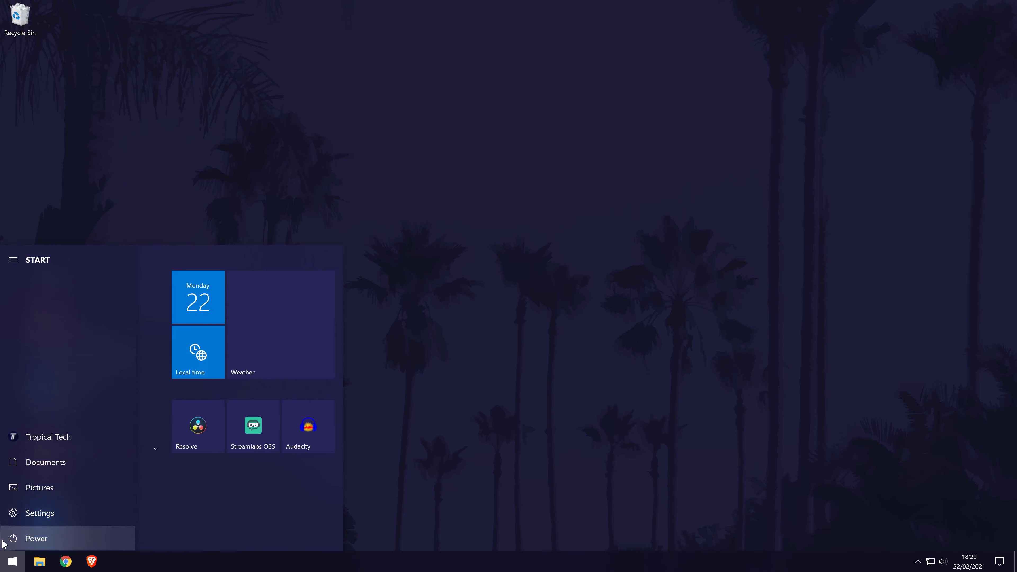
click(15, 540)
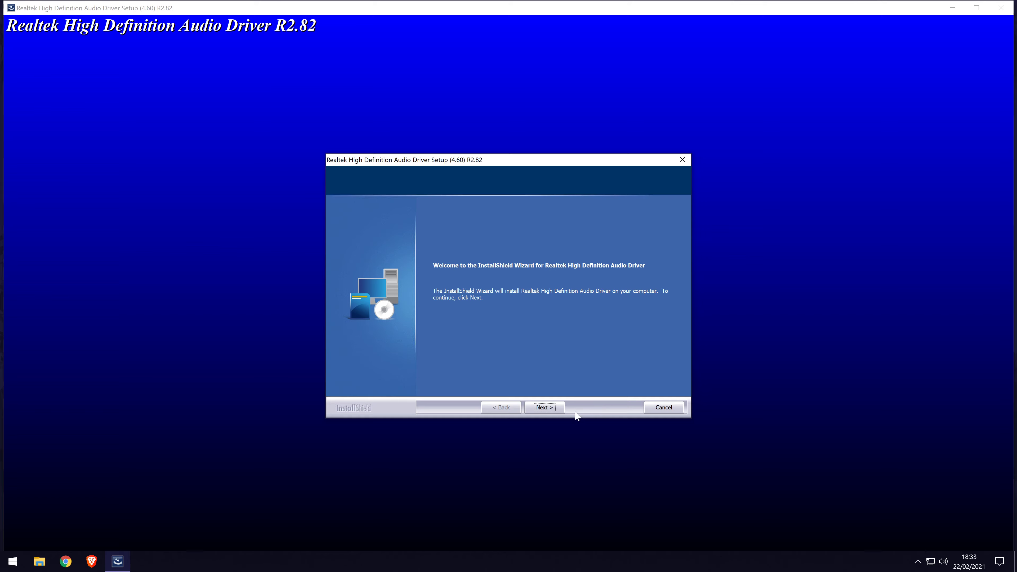
Install the R2.82 Realtek audio driver and finish with 'No, I will restart my computer later'
click(553, 408)
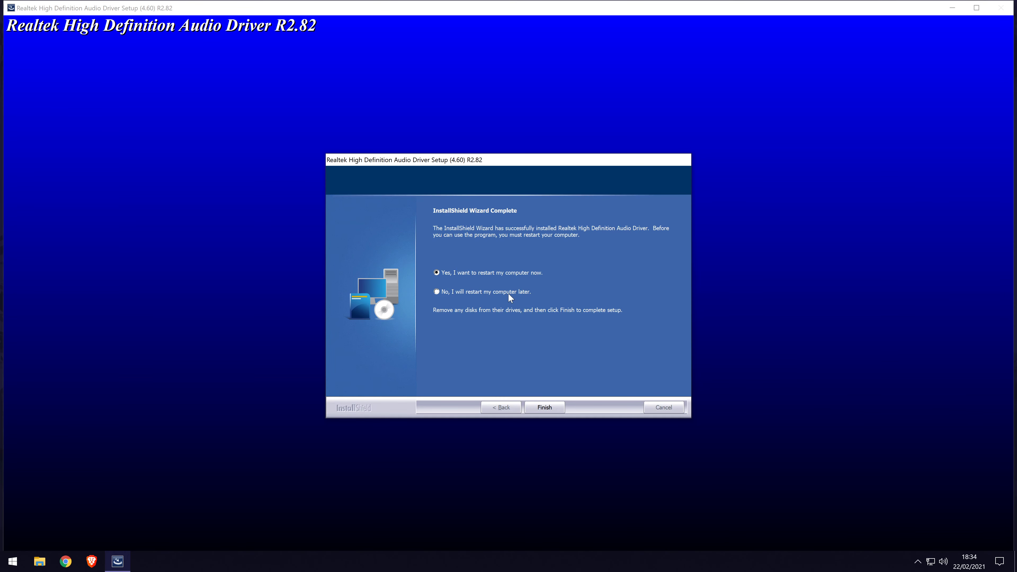
click(511, 295)
click(537, 408)
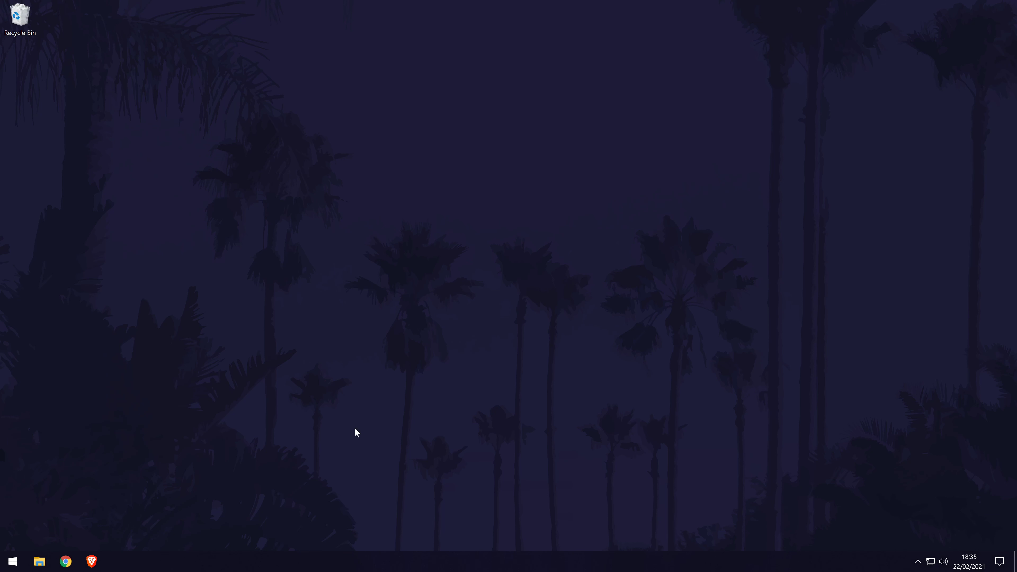
Choose Restart from the Start menu's Power options to complete the driver install
click(13, 561)
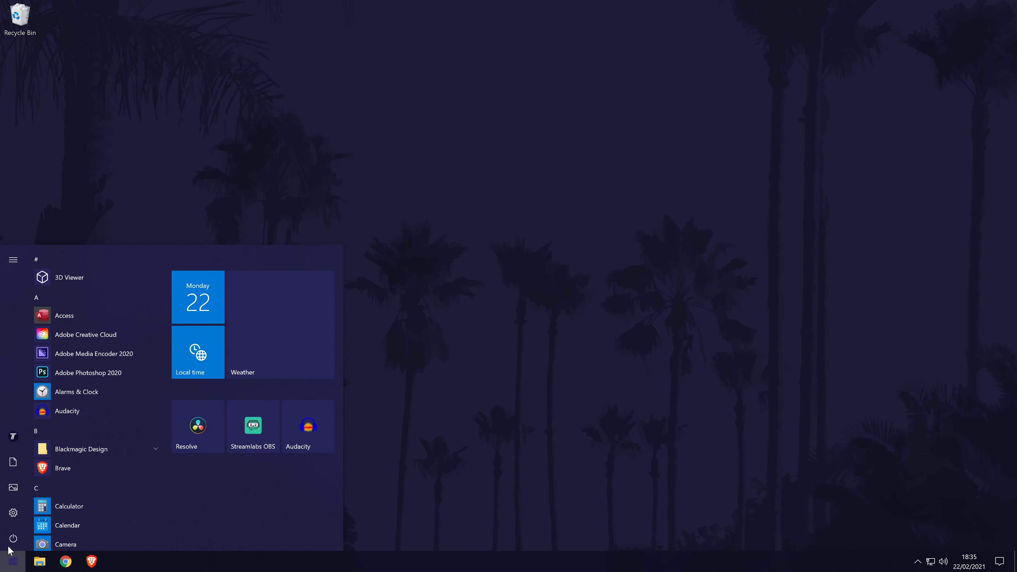
click(14, 537)
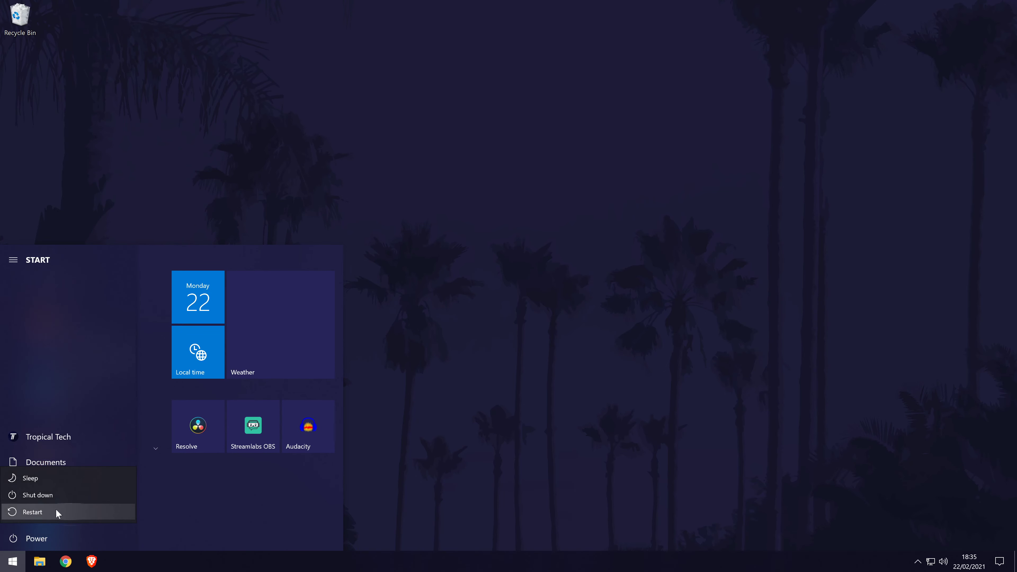
click(129, 518)
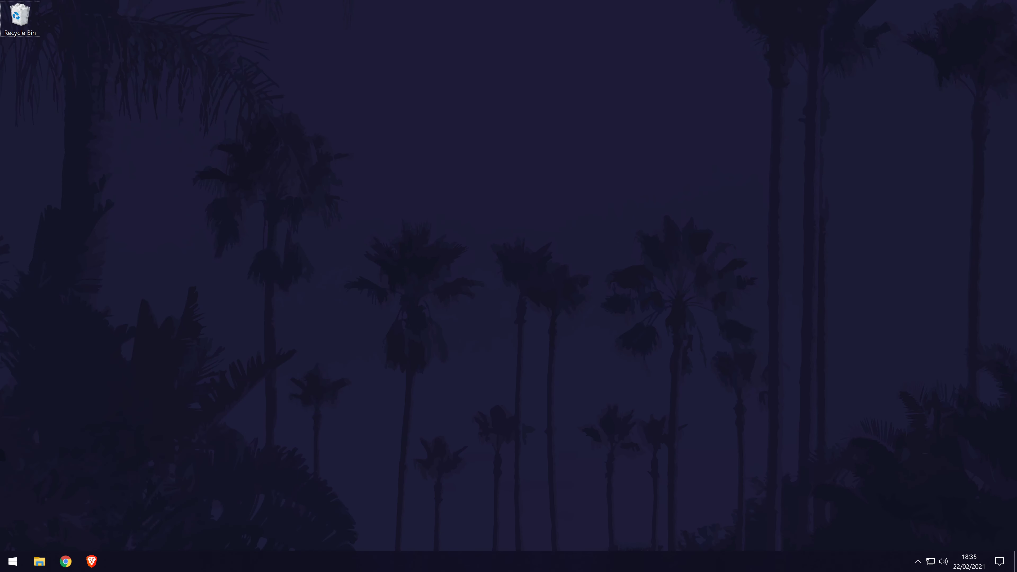